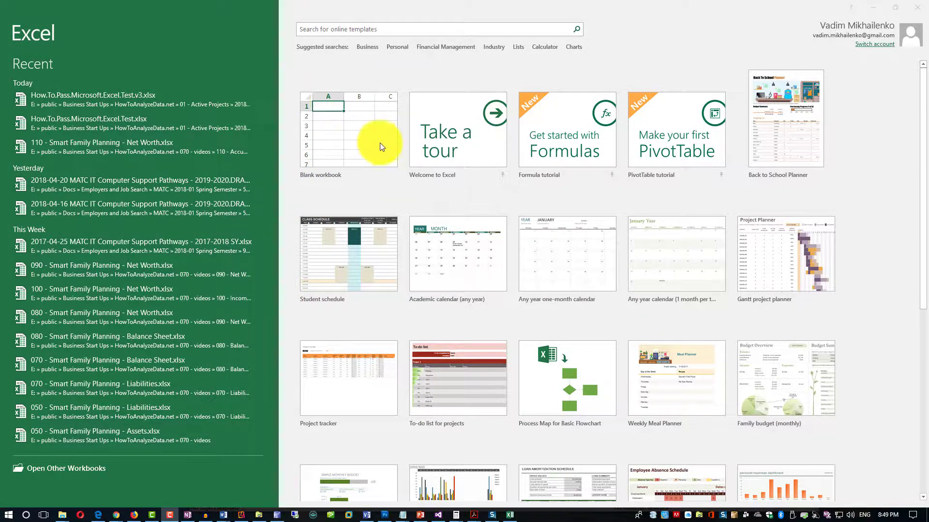
Start a blank workbook, zoom it to about 270%, and scroll back to cell B2
click(364, 141)
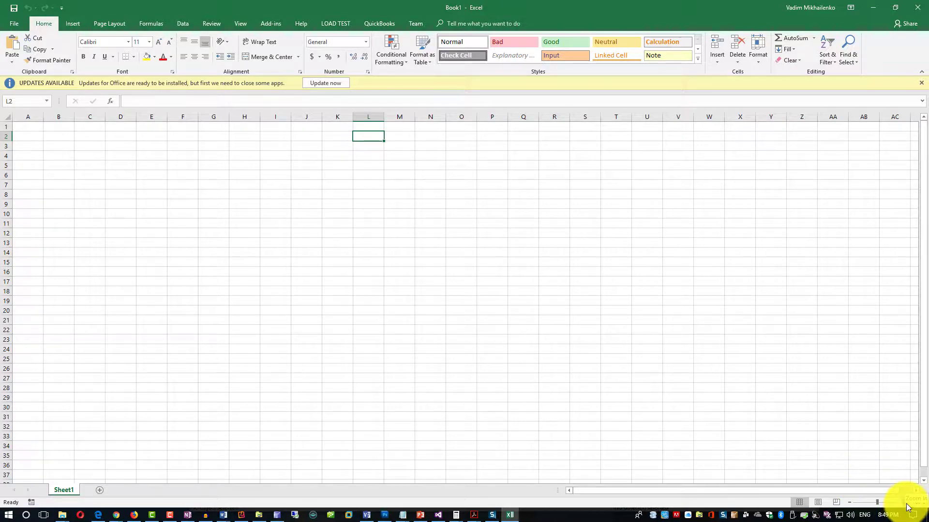
click(905, 503)
click(906, 503)
click(905, 504)
click(906, 504)
click(906, 504)
click(906, 503)
click(905, 504)
click(905, 503)
click(906, 503)
click(906, 505)
click(906, 505)
click(907, 505)
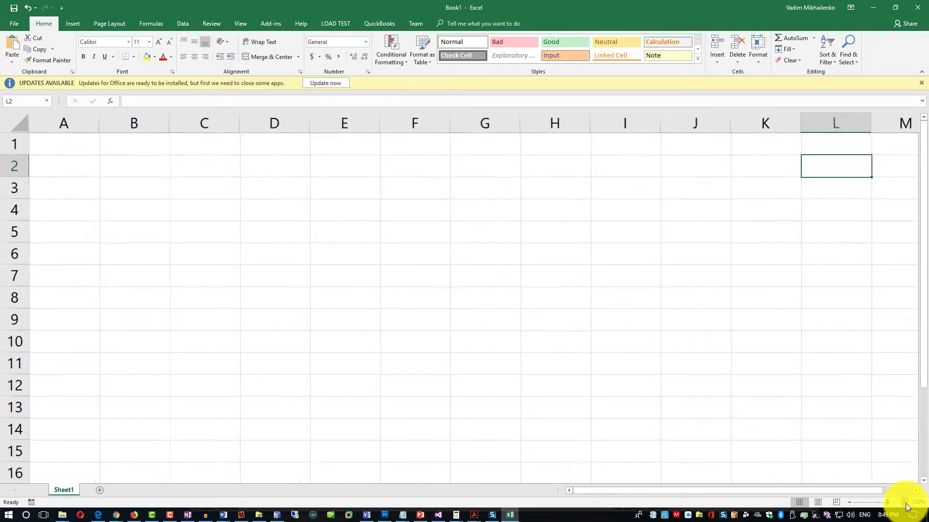
click(906, 505)
click(906, 505)
click(906, 505)
click(907, 505)
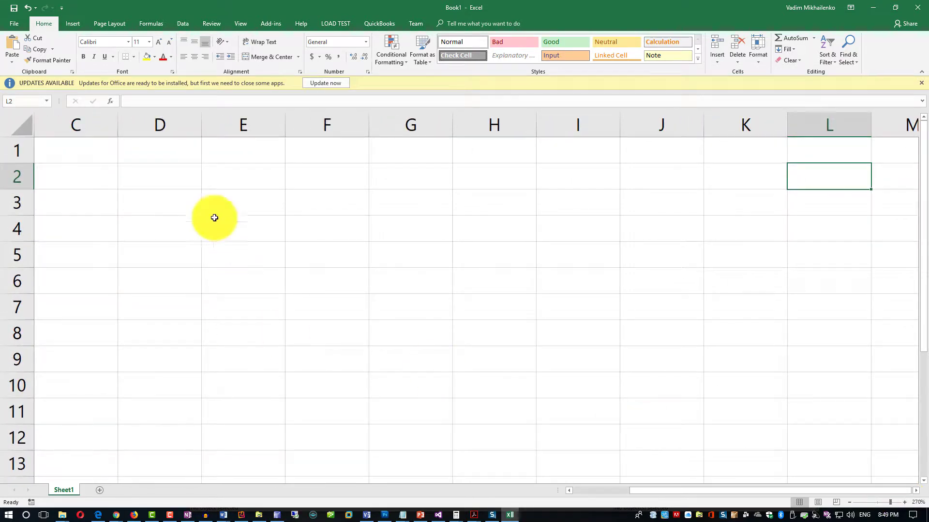
drag(644, 494, 576, 486)
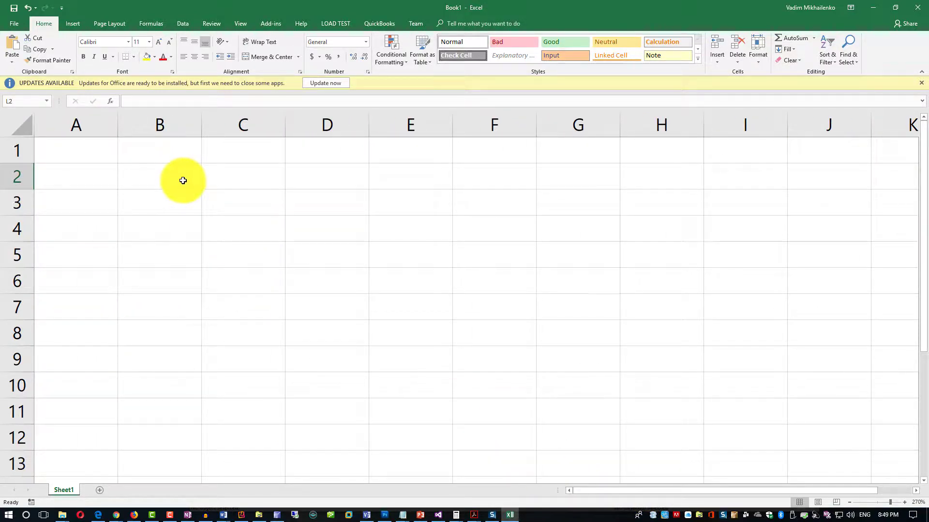
click(163, 175)
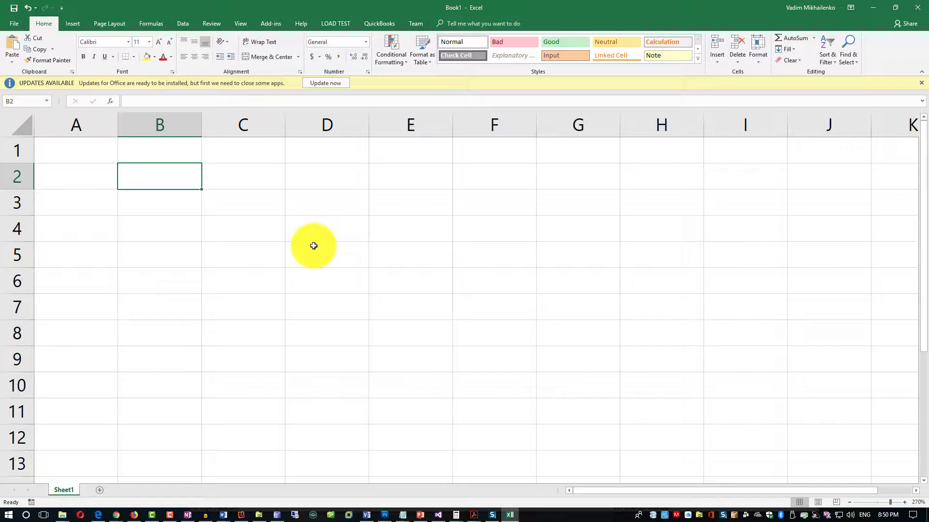
Enter HP Monitor in B2 and widen column B to fit it
text(HP Mo)
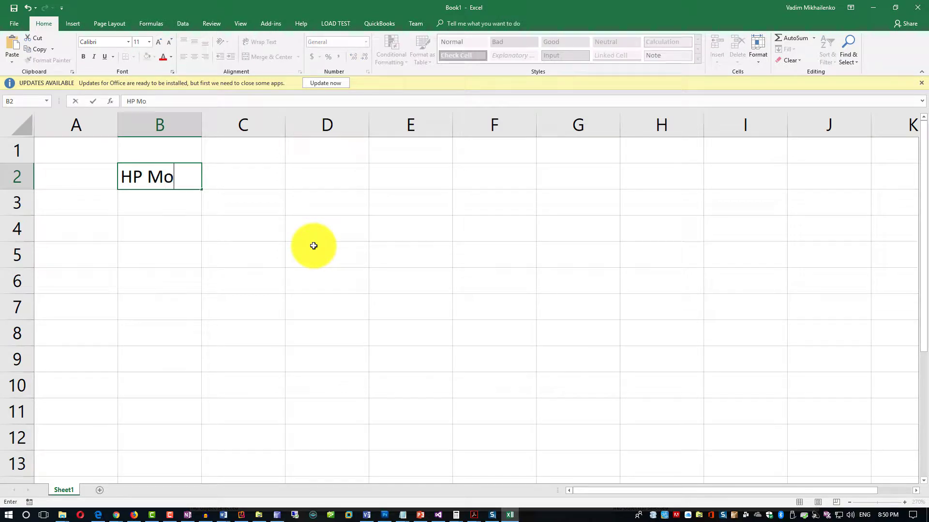
text(nitor)
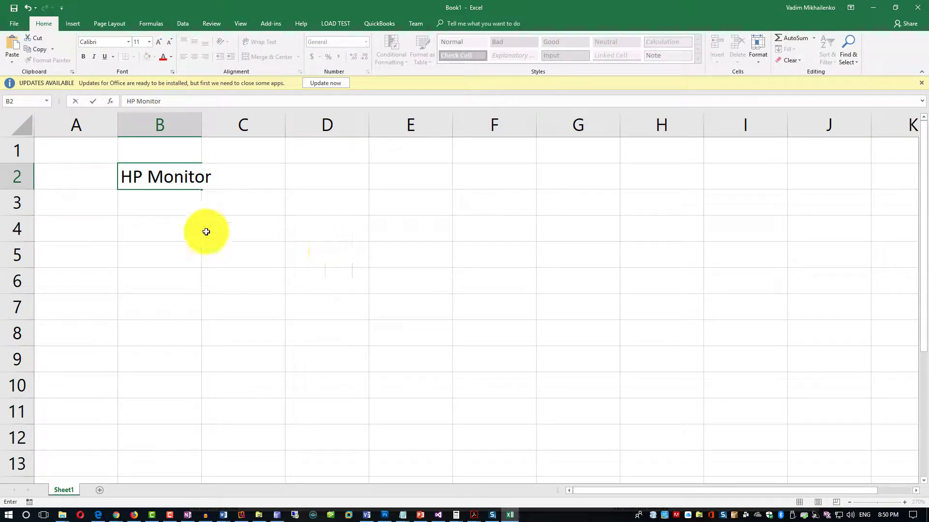
click(163, 226)
drag(200, 126, 228, 125)
Add Alexa and Remote Control in B3:B4 and widen column B to about 16.71
click(186, 204)
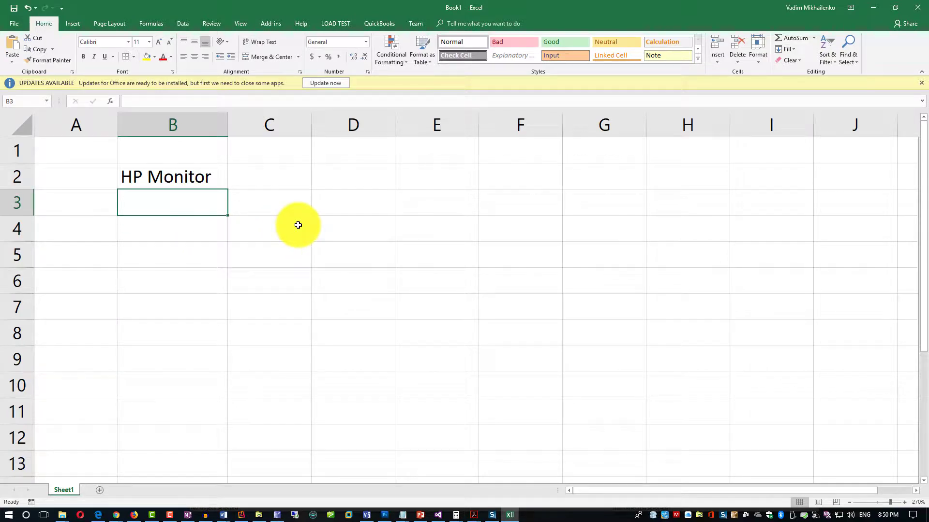
text(Alexa)
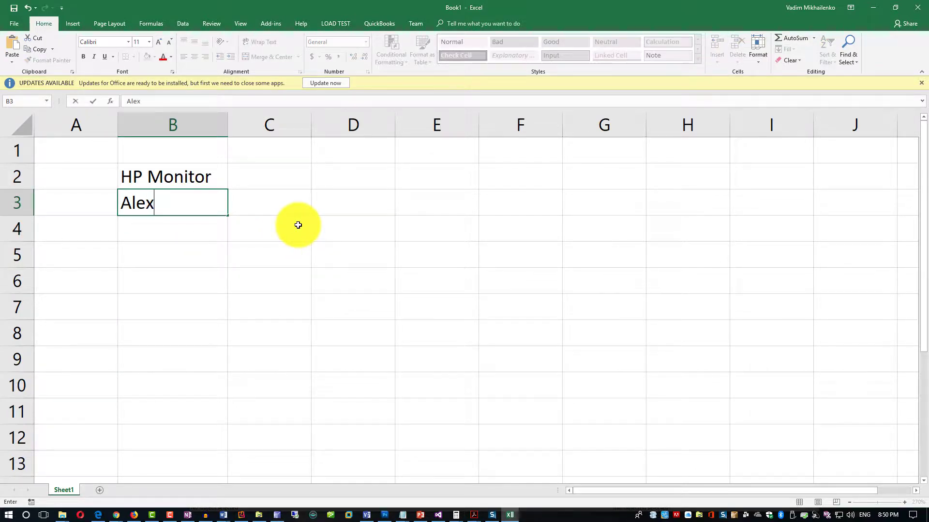
click(165, 225)
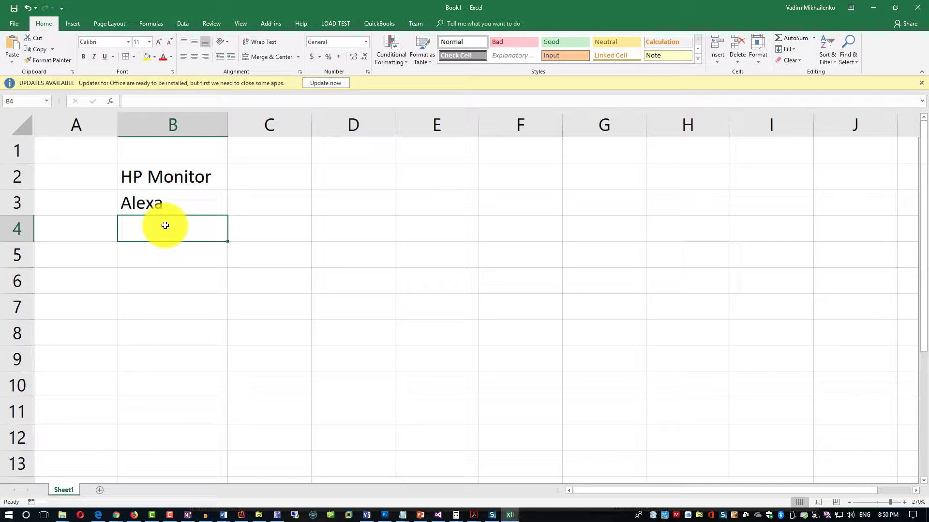
text(Remote Co)
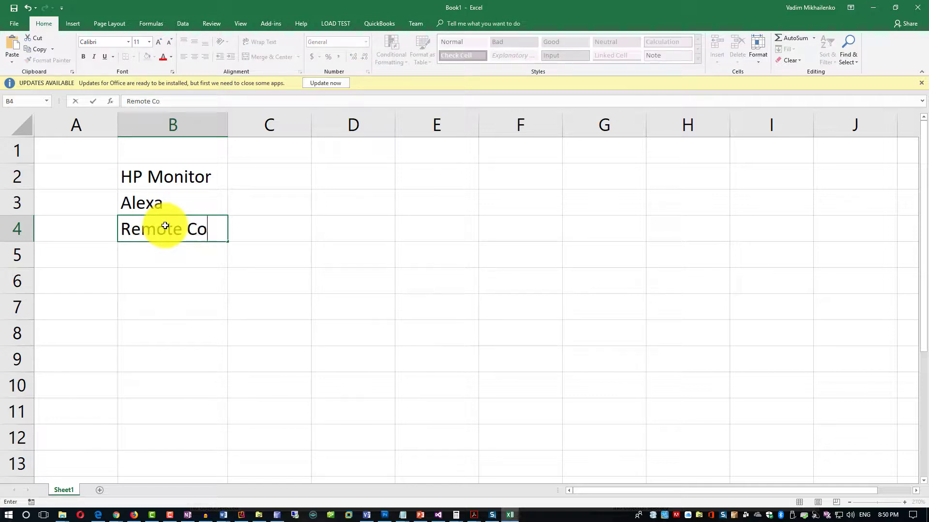
text(ntro.)
key(BackSpace)
text(l)
click(218, 283)
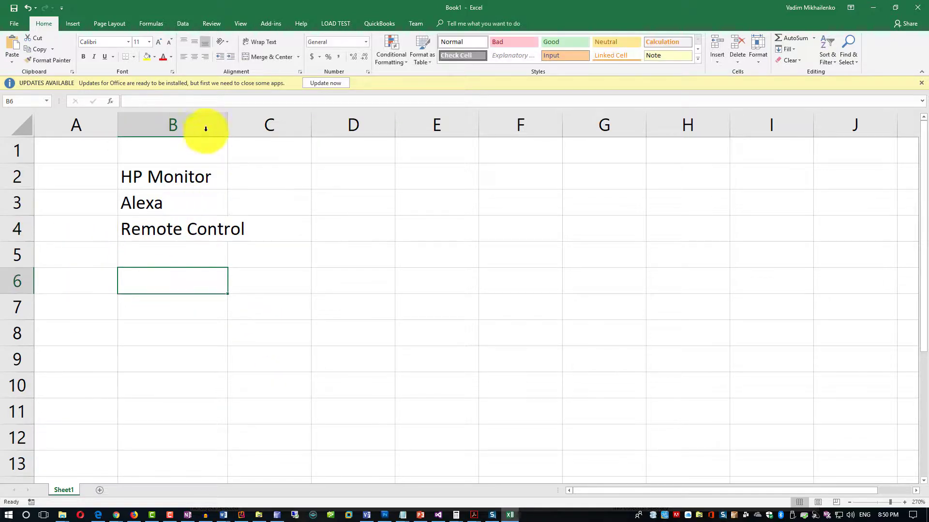
drag(231, 122, 277, 124)
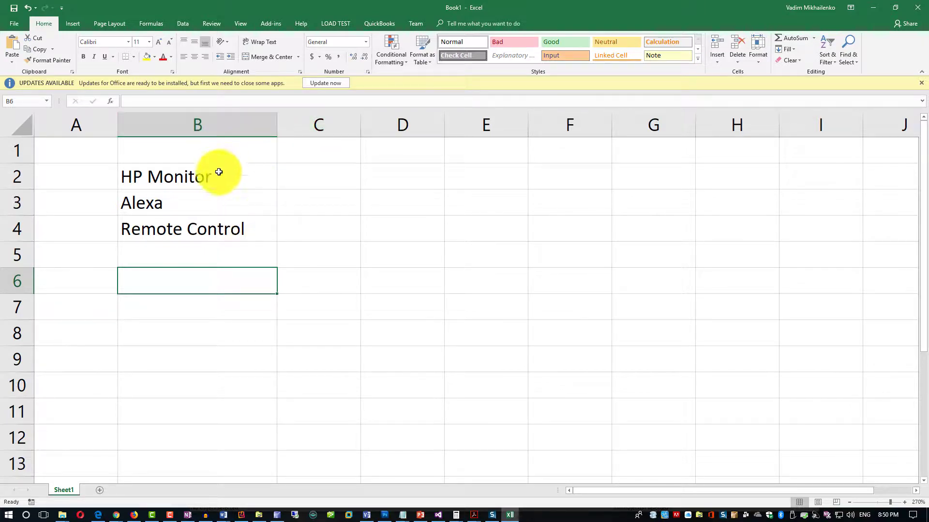
Select B2:B4 and apply, then remove, bold, italic and underline
drag(218, 172, 226, 224)
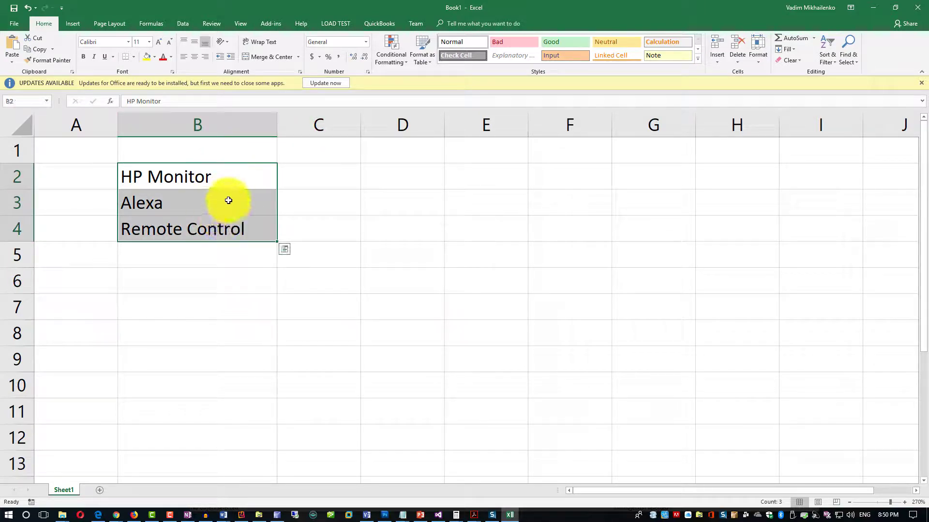
click(83, 57)
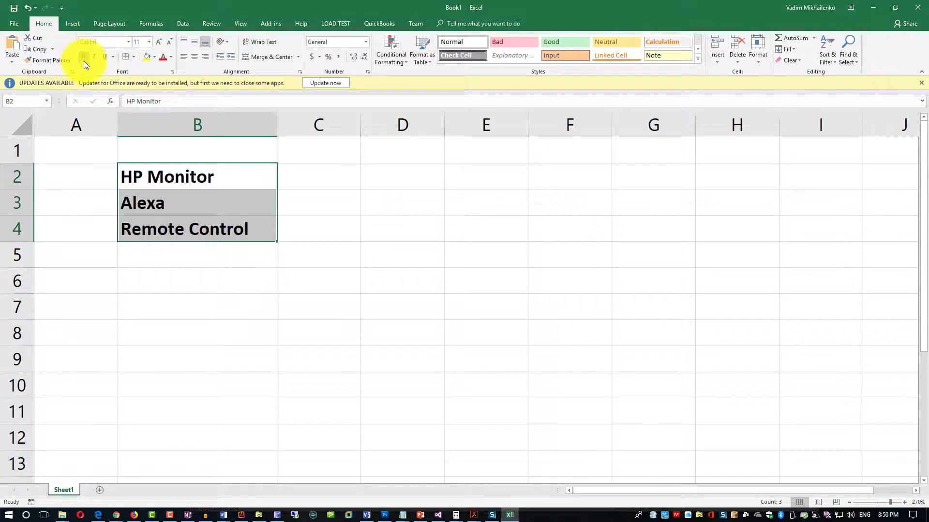
click(83, 57)
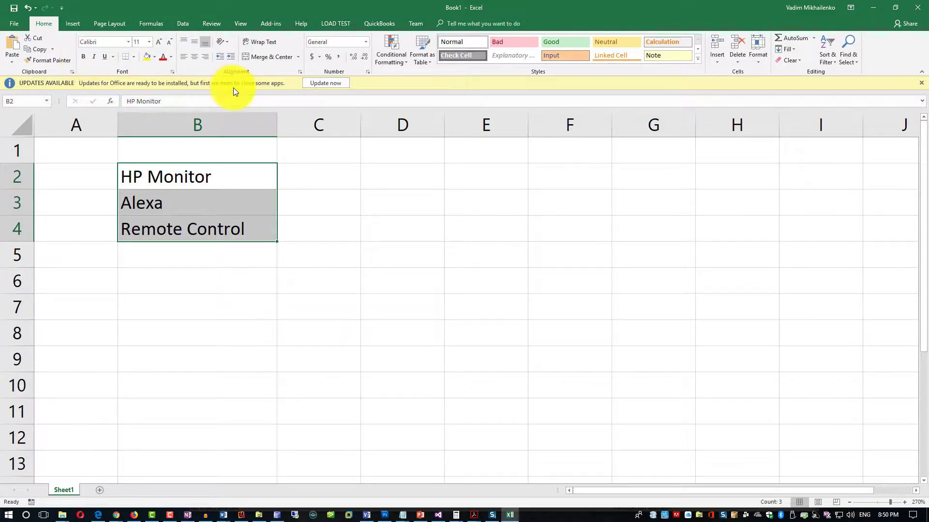
click(94, 57)
click(94, 57)
click(103, 57)
click(103, 57)
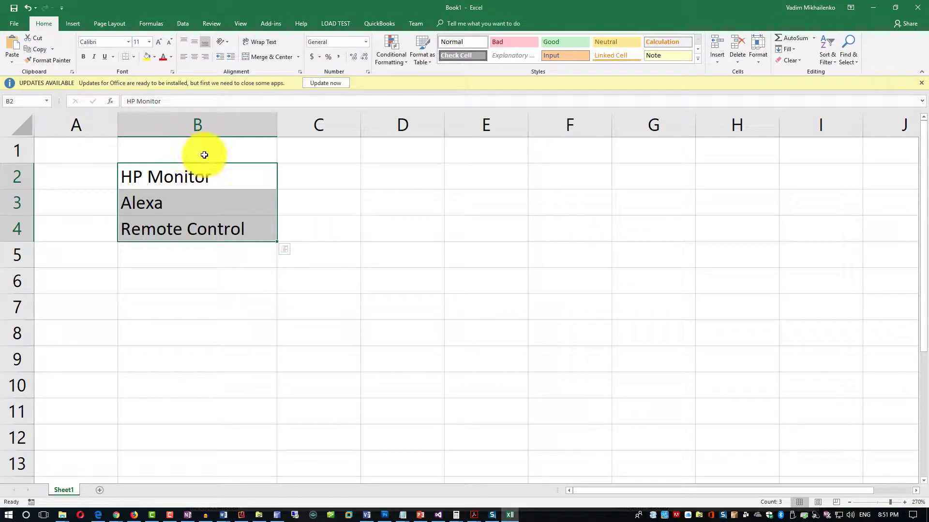
Center the item names in B2:B4 horizontally
click(195, 57)
click(192, 57)
click(204, 57)
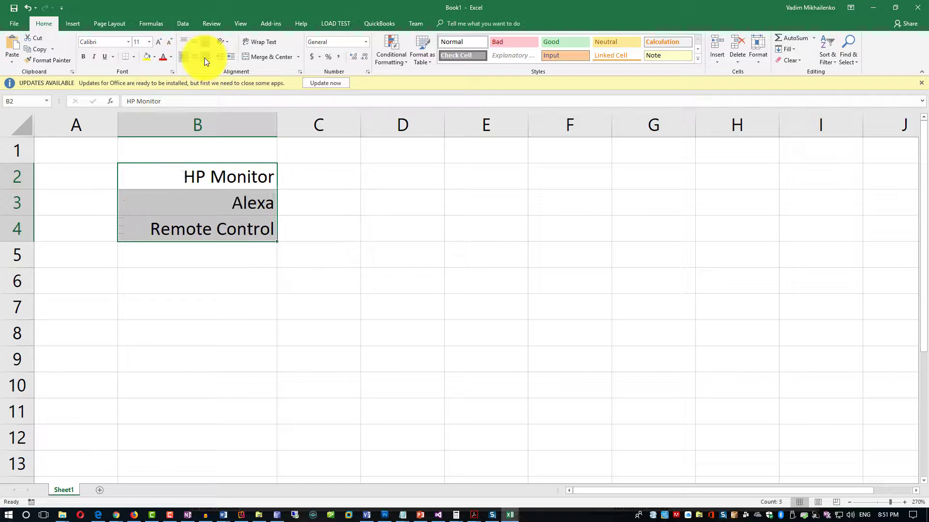
click(196, 58)
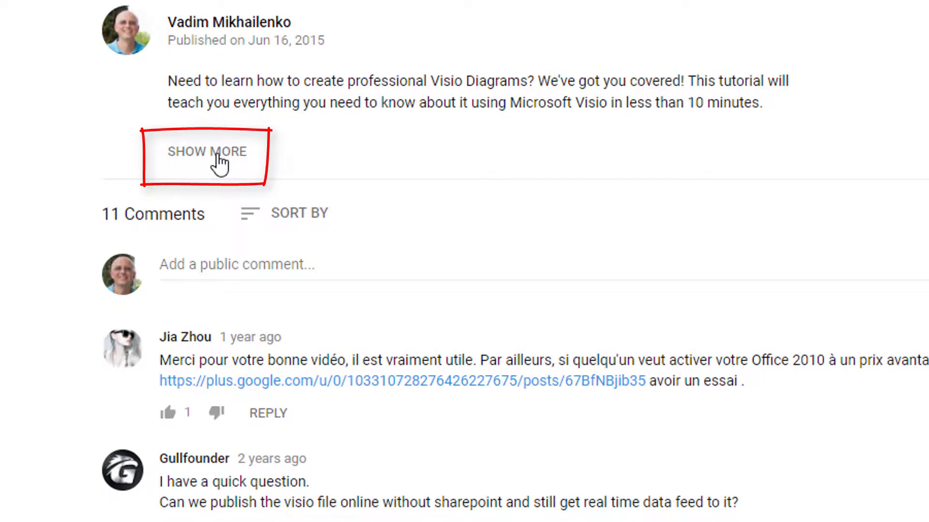
click(218, 162)
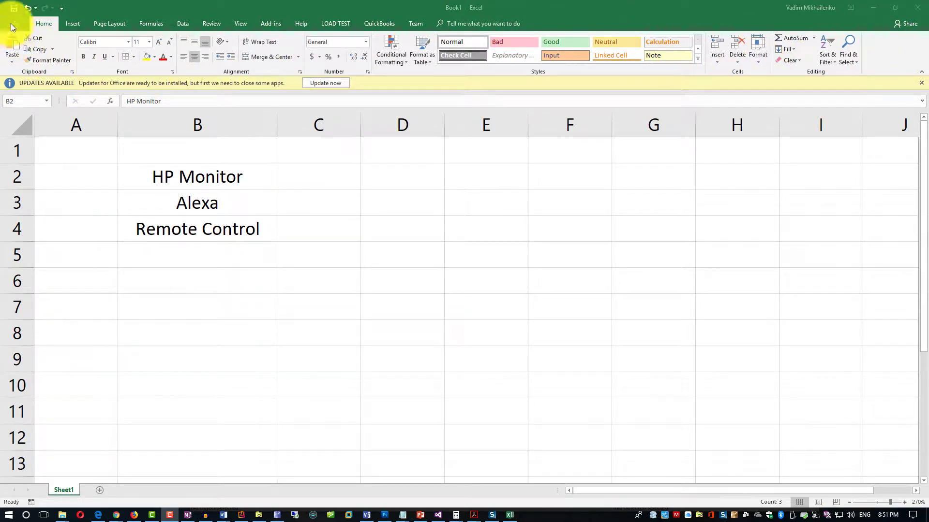
Browse the Insert, Page Layout, Formulas, Data, Review and View ribbons, then return to Home
click(73, 24)
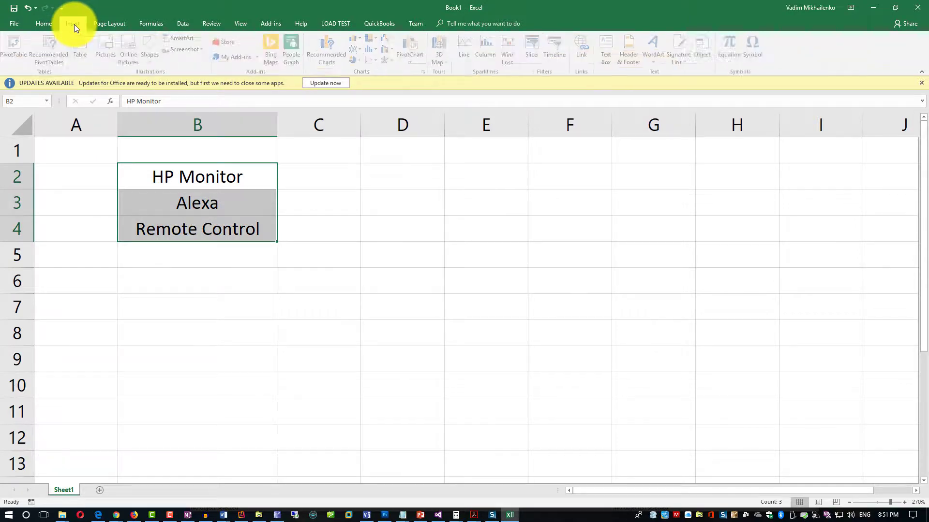
click(109, 26)
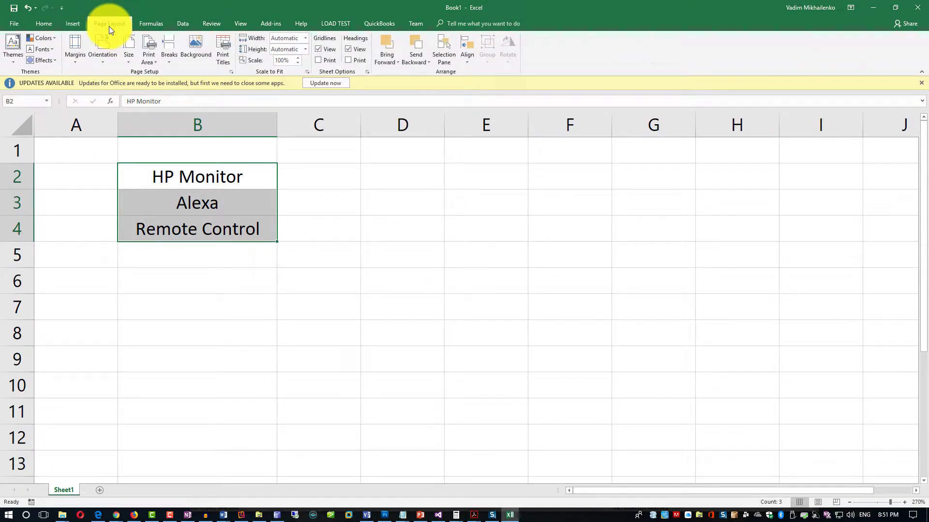
click(150, 25)
click(182, 24)
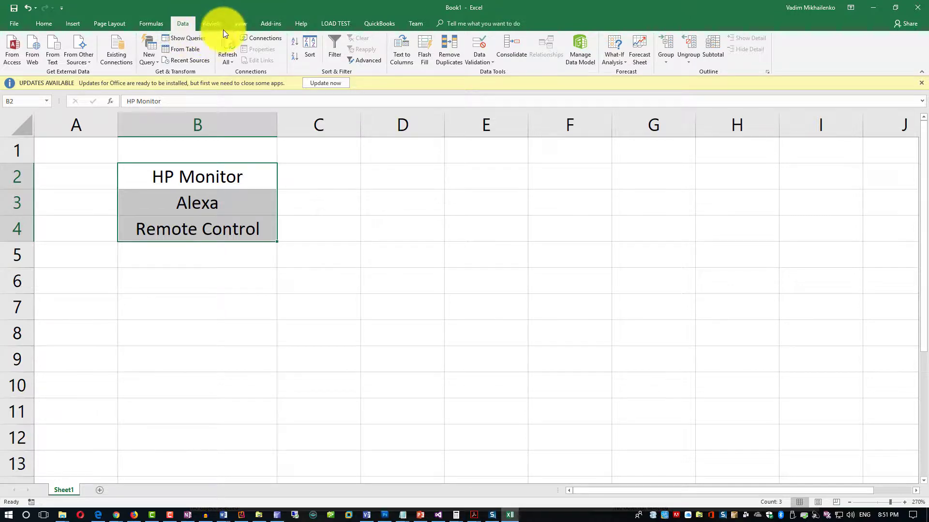
click(211, 24)
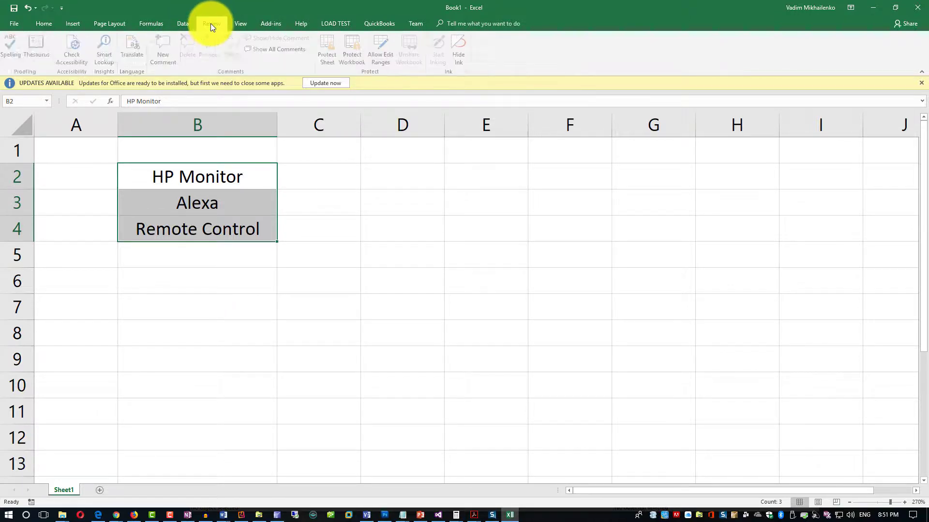
click(242, 24)
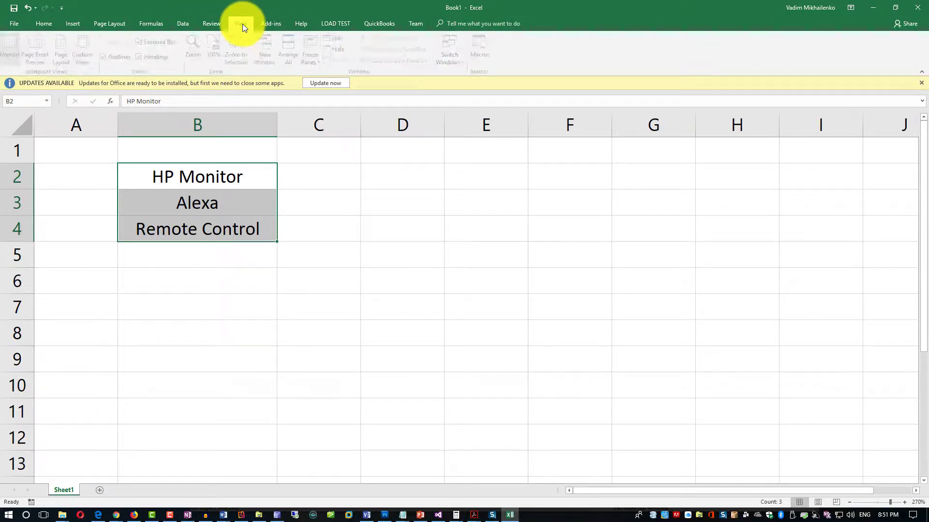
click(42, 25)
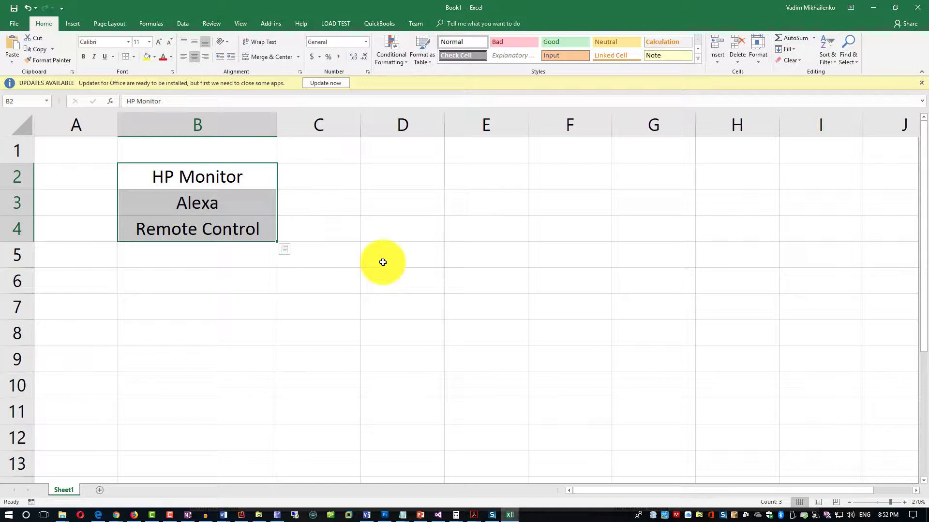
Left-align the item names in B2:B4 and enter 99.99 in C2
key(Escape)
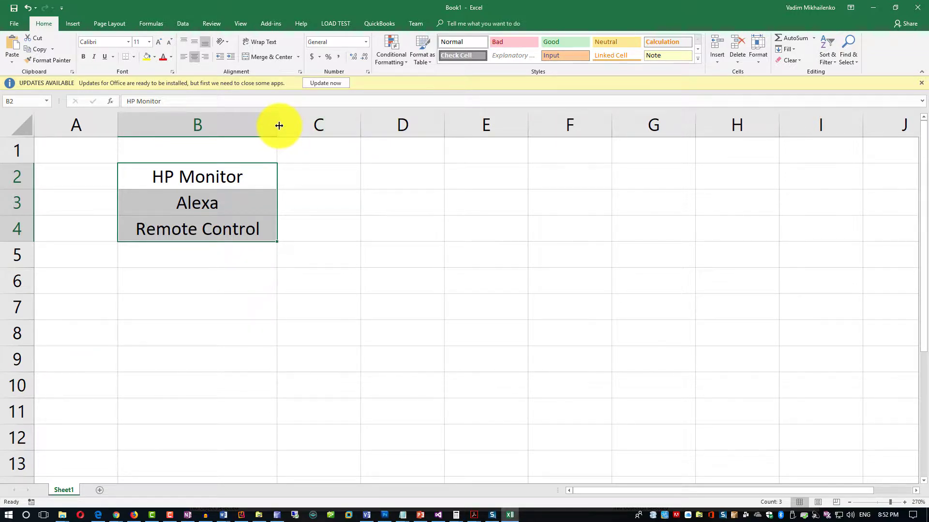
key(ctrl+v)
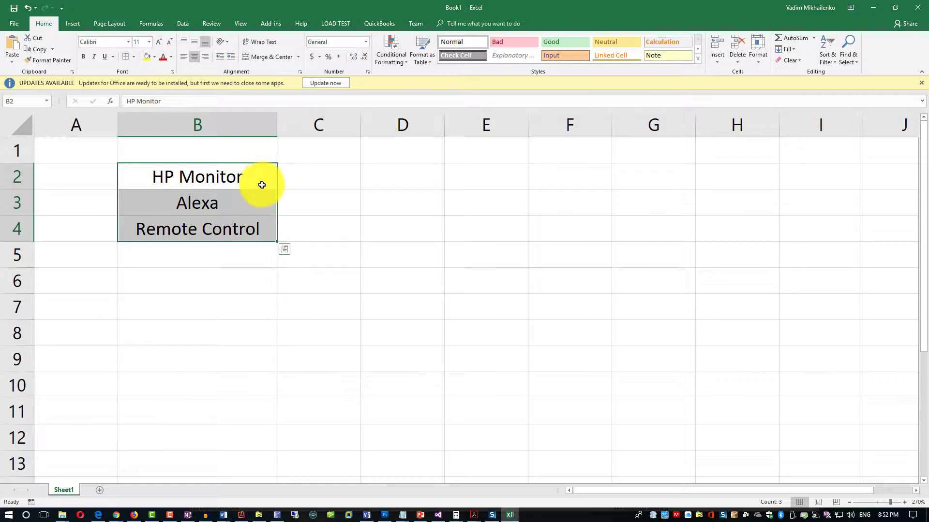
click(317, 176)
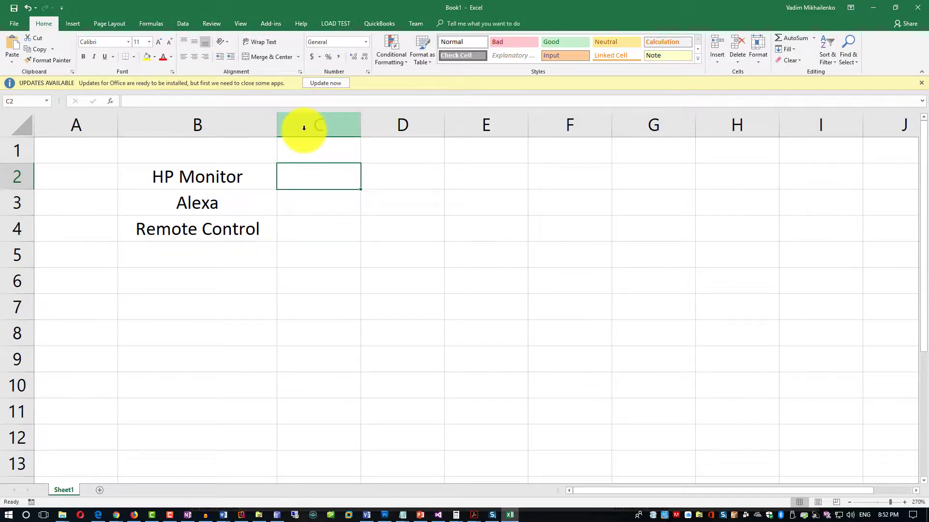
drag(182, 178, 191, 225)
click(183, 57)
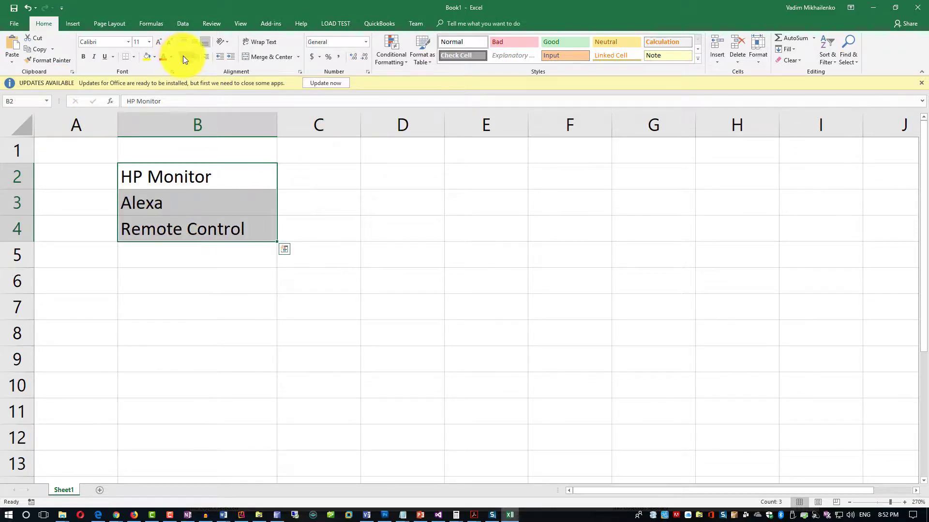
click(316, 178)
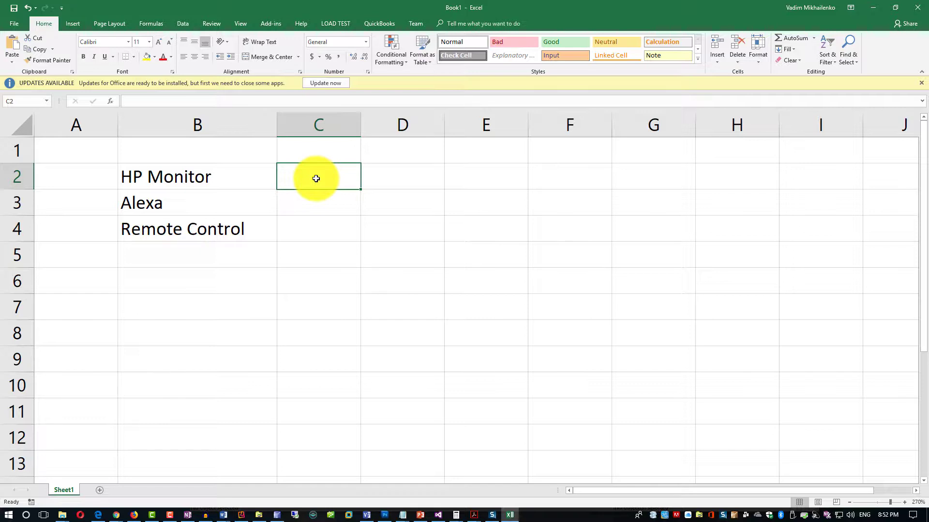
text(99)
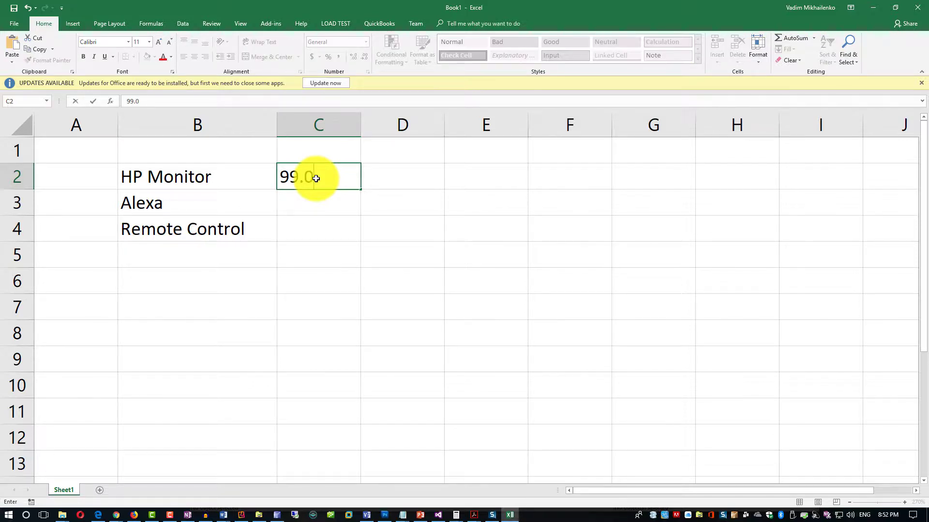
text(.99)
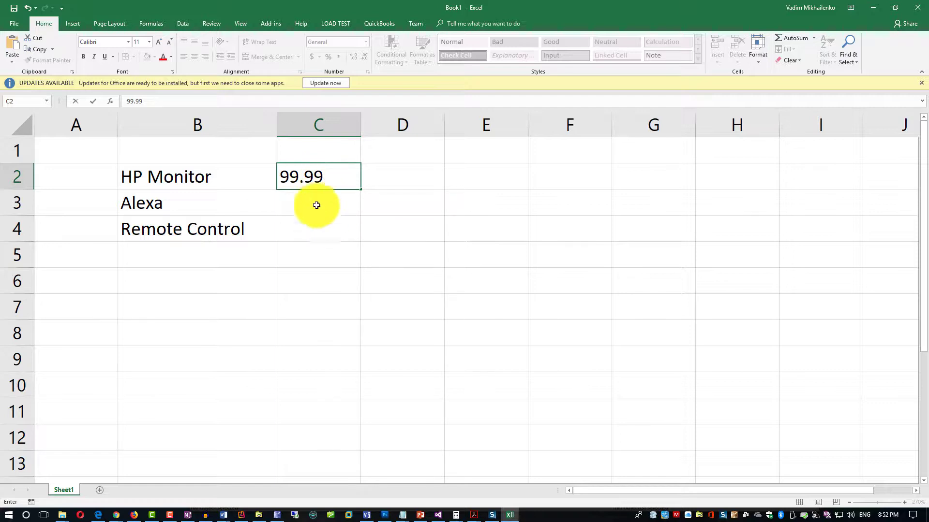
Confirm 99.99 in C2 and give it Accounting format, showing $ 99.99
key(Return)
click(333, 176)
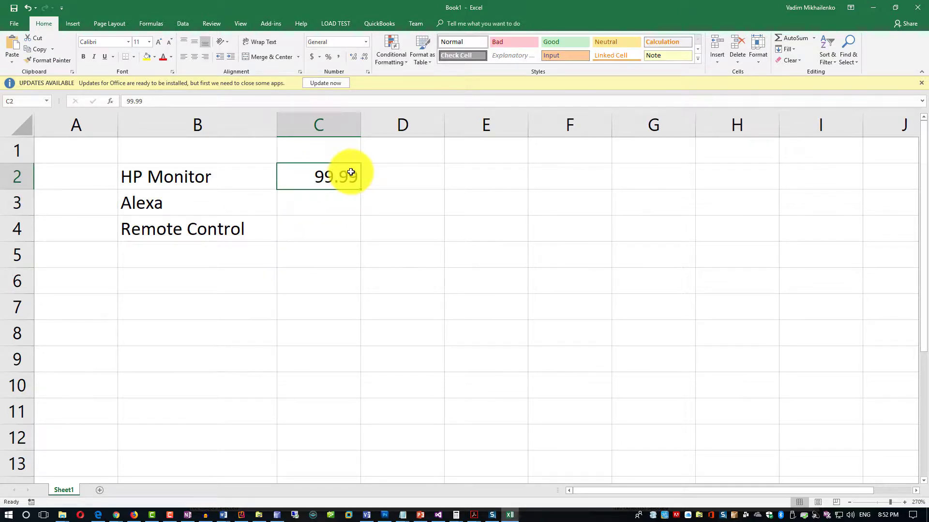
click(312, 57)
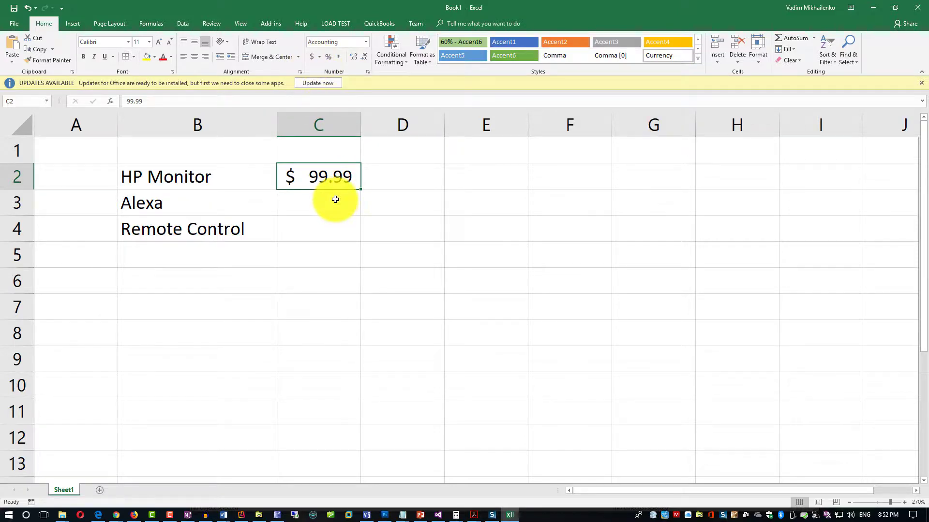
click(366, 41)
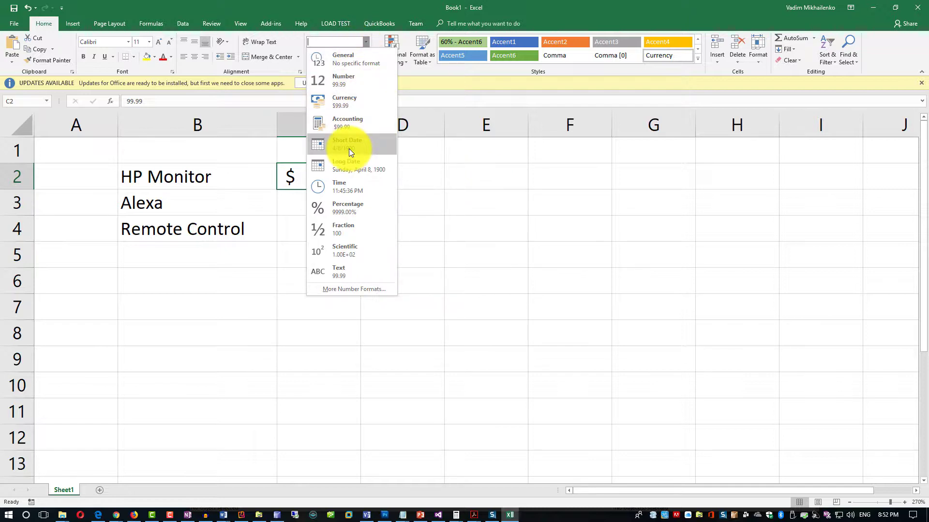
click(485, 238)
click(311, 201)
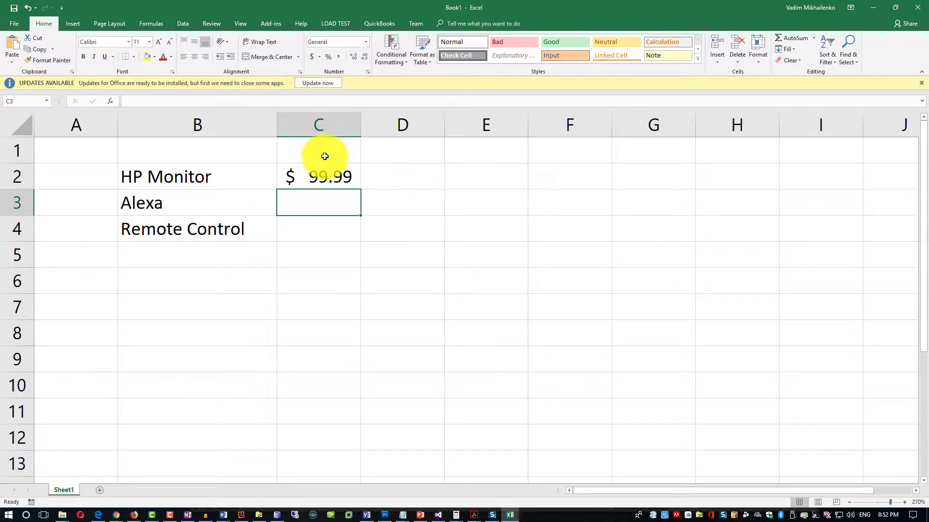
Copy the formatted price into C3 and change it to $ 49.99 for Alexa
click(312, 176)
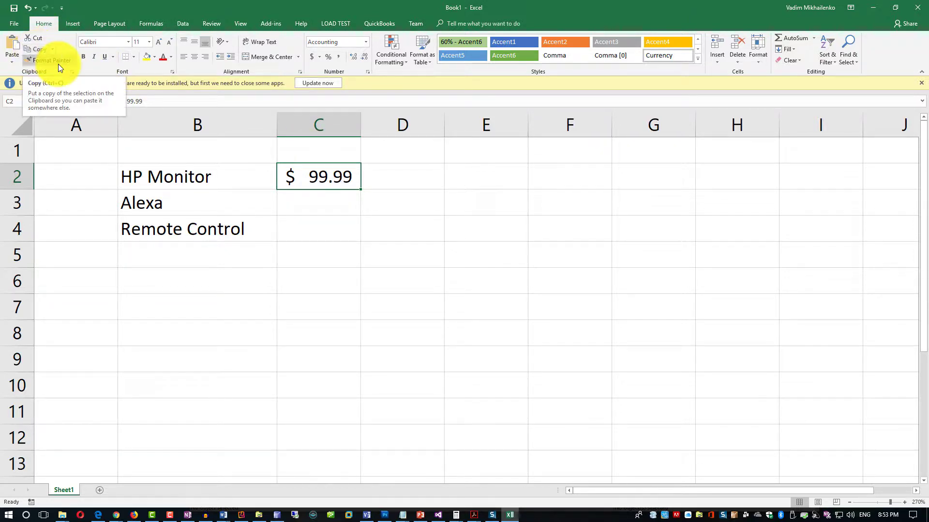
click(40, 50)
click(309, 206)
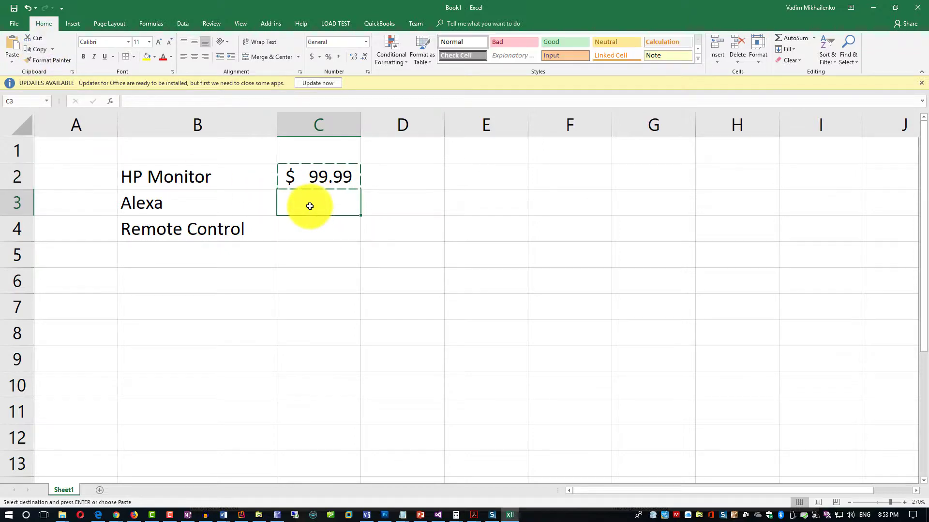
click(11, 50)
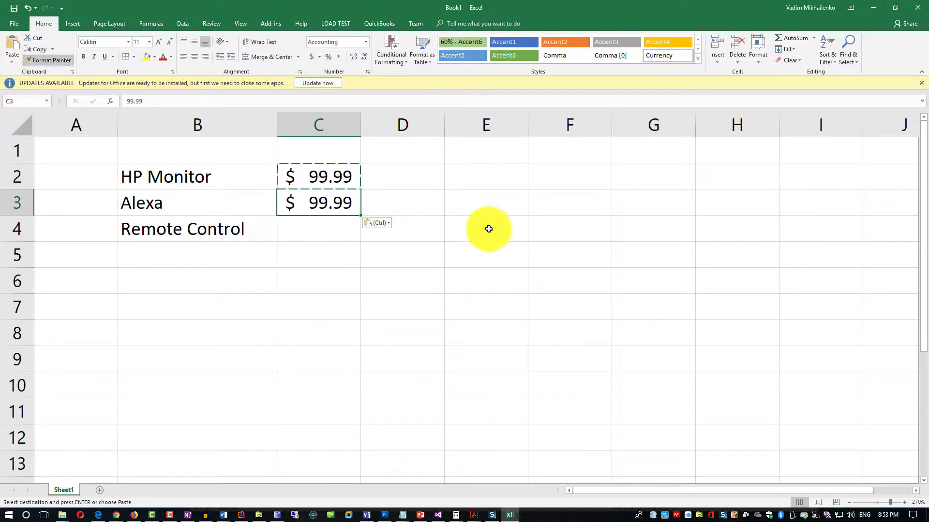
double_click(331, 202)
drag(326, 202, 315, 202)
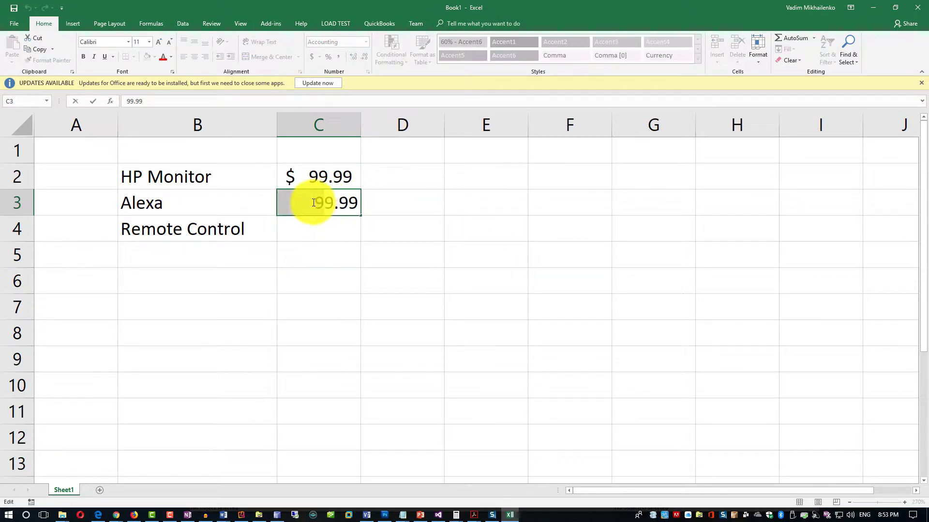
text(4)
key(Return)
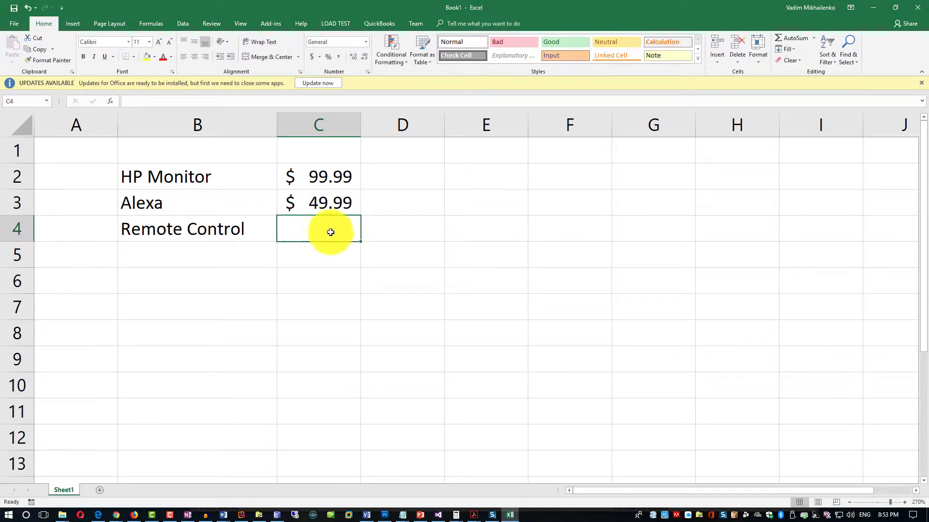
Copy the Alexa price into C4 and edit it to $ 9.99 for Remote Control
click(315, 201)
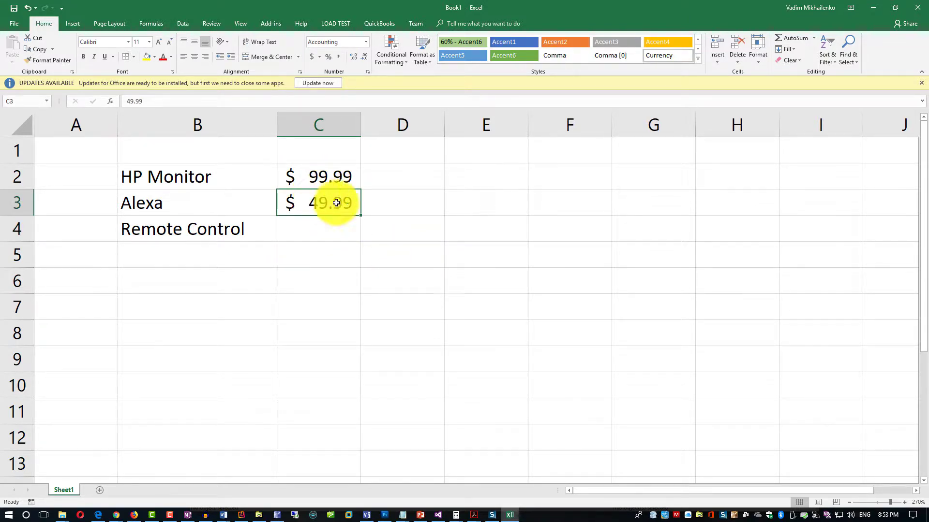
key(F10)
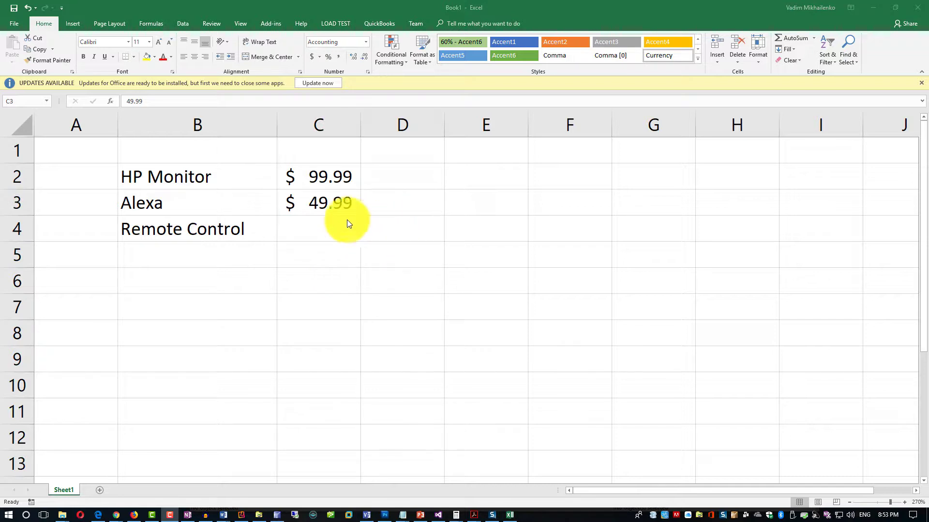
click(324, 210)
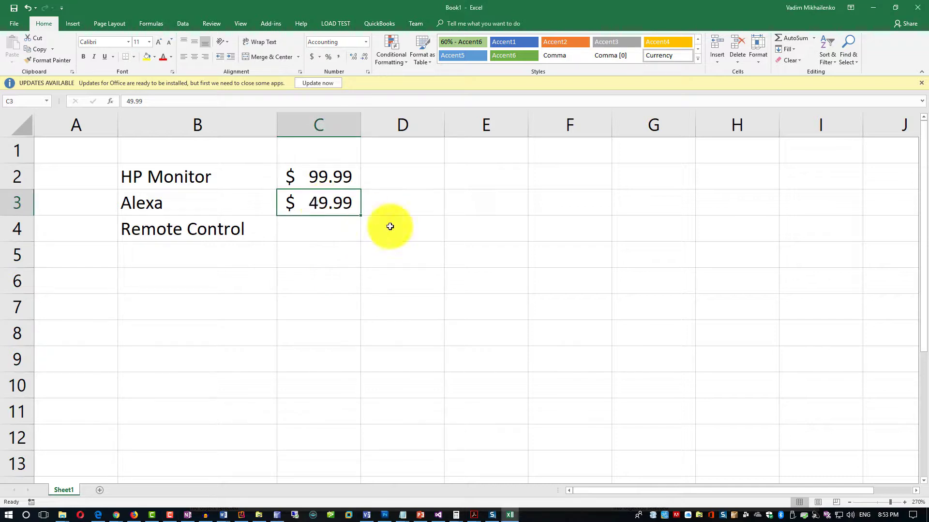
key(ctrl+c)
click(306, 233)
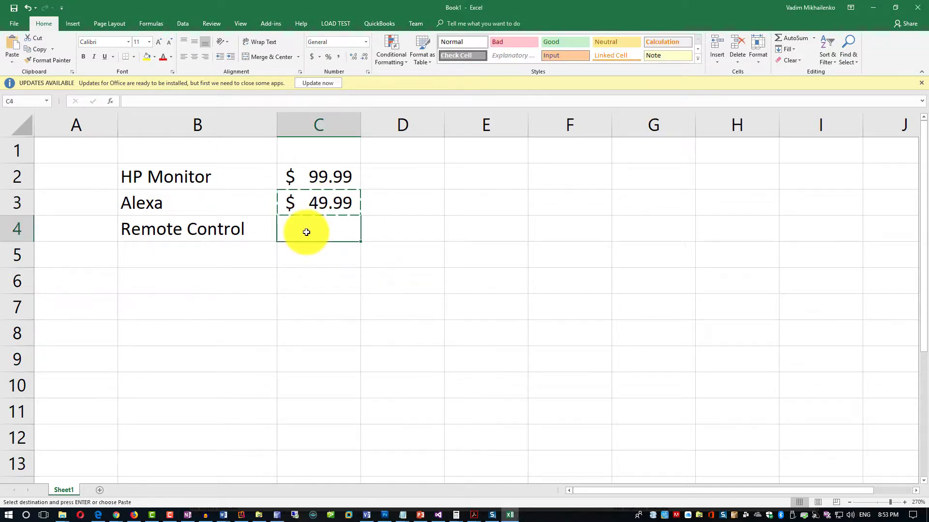
key(ctrl+v)
double_click(326, 228)
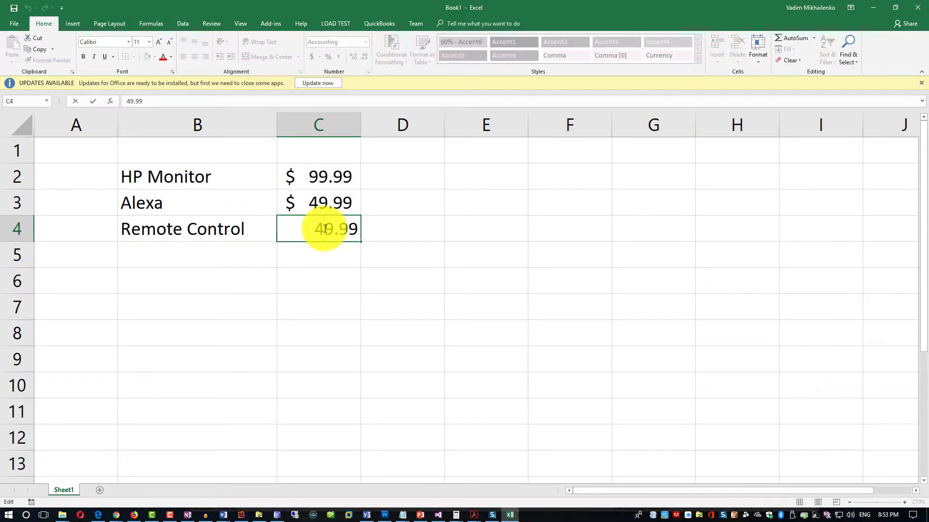
key(BackSpace)
click(335, 273)
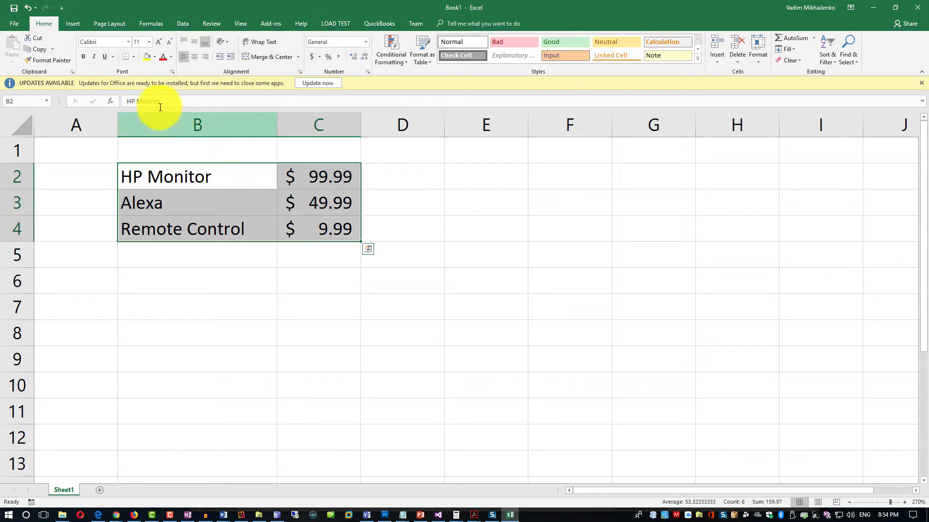
Apply All Borders to the price list in B2:C4
click(134, 57)
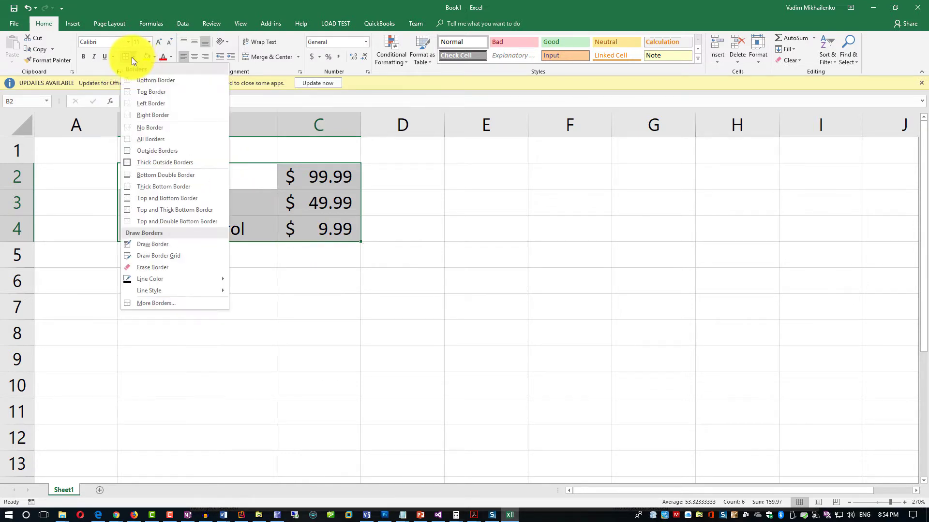
click(147, 139)
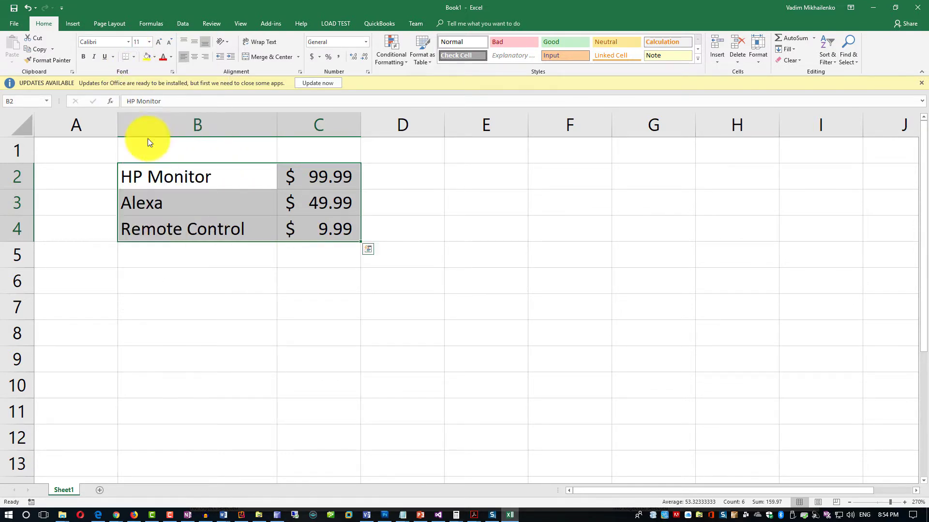
click(283, 280)
drag(299, 176, 175, 167)
Add the headings Item in B1 and Price in C1
click(170, 151)
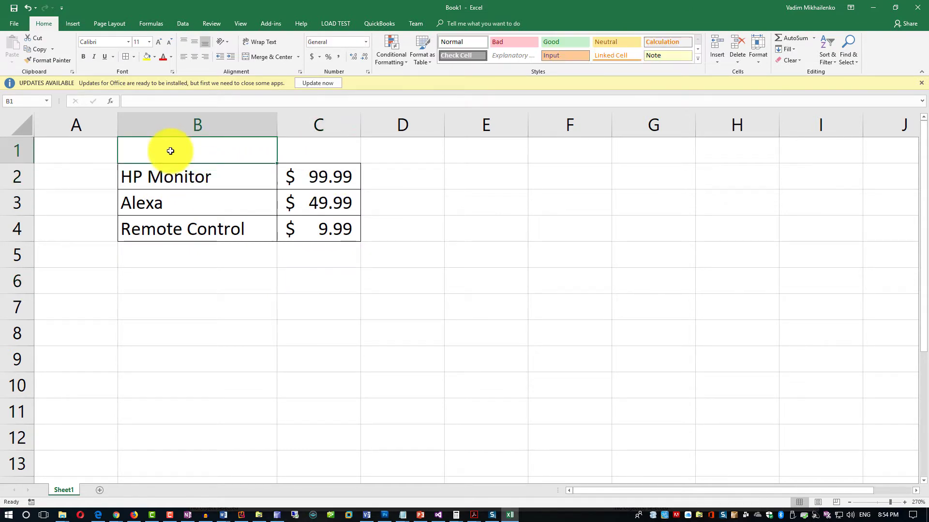
text(Item)
key(Tab)
text(Price)
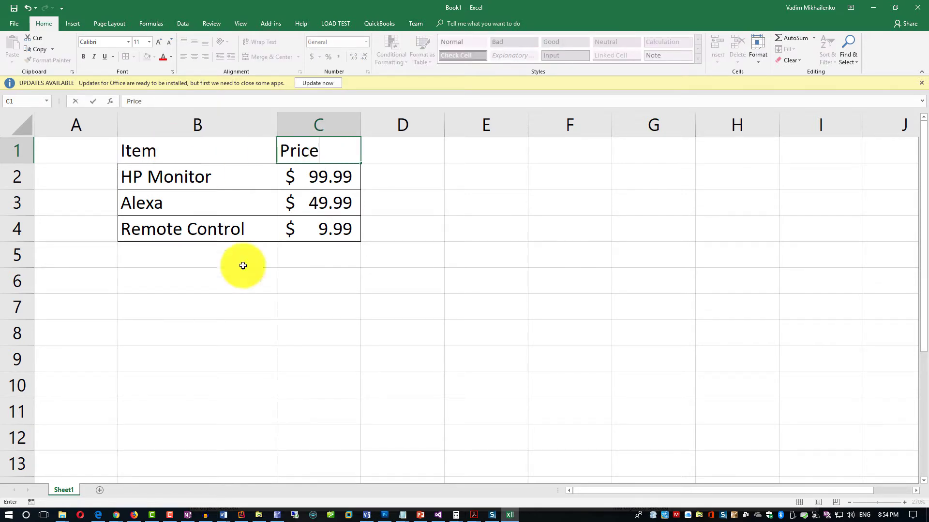
click(395, 288)
drag(341, 156, 191, 138)
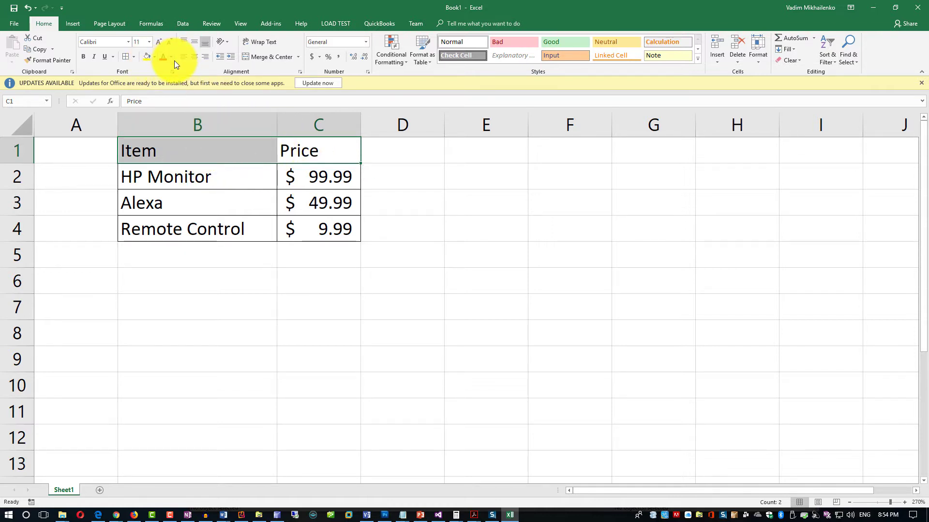
Fill the B1:C1 header cells with a light gold colour
click(154, 56)
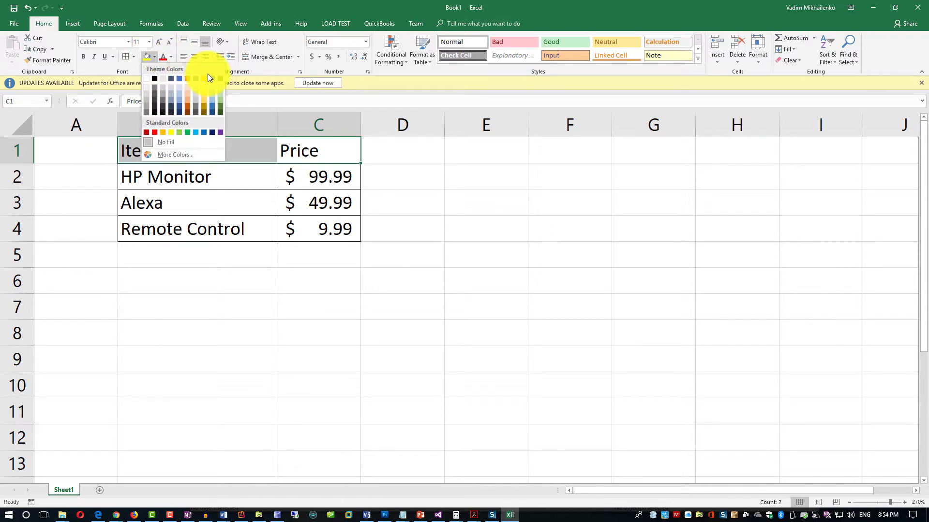
click(207, 88)
click(301, 289)
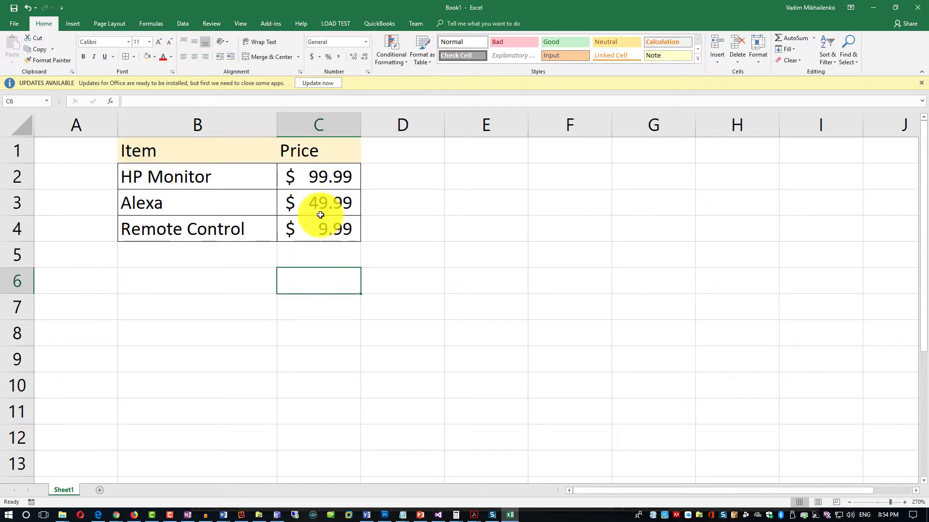
drag(327, 152, 160, 133)
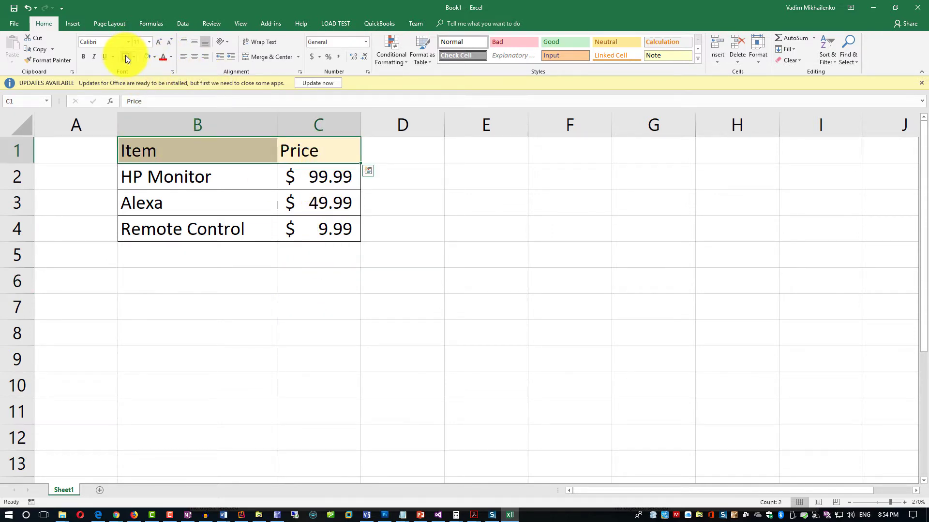
click(239, 302)
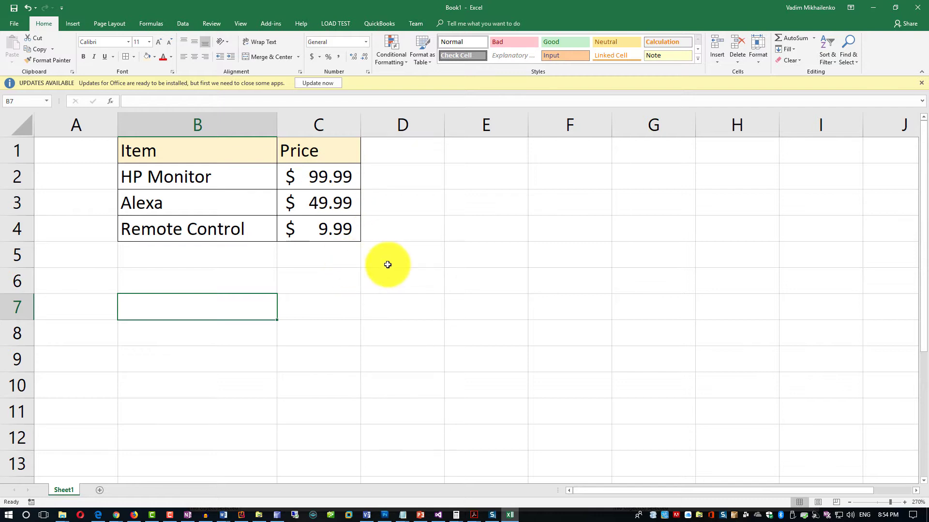
Put =SUM(C2:C4) in C5, giving a total of $ 159.97
click(324, 256)
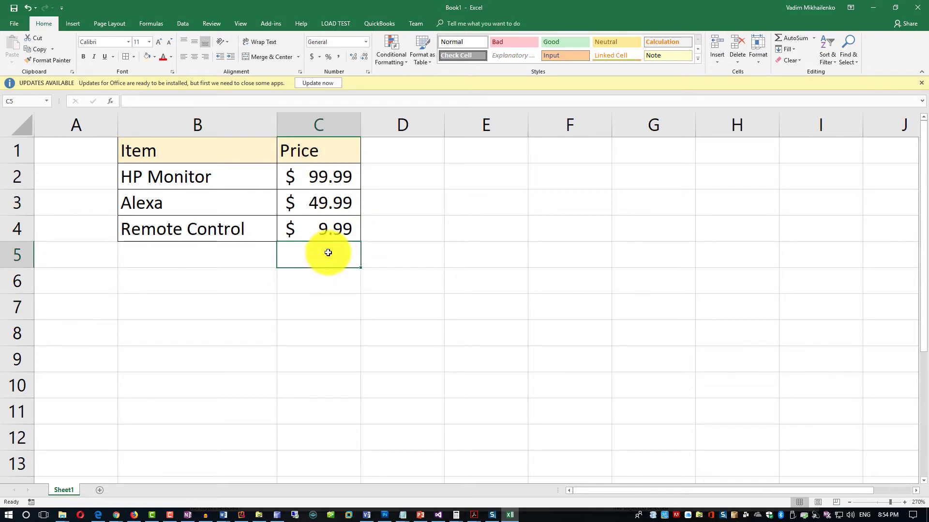
click(796, 40)
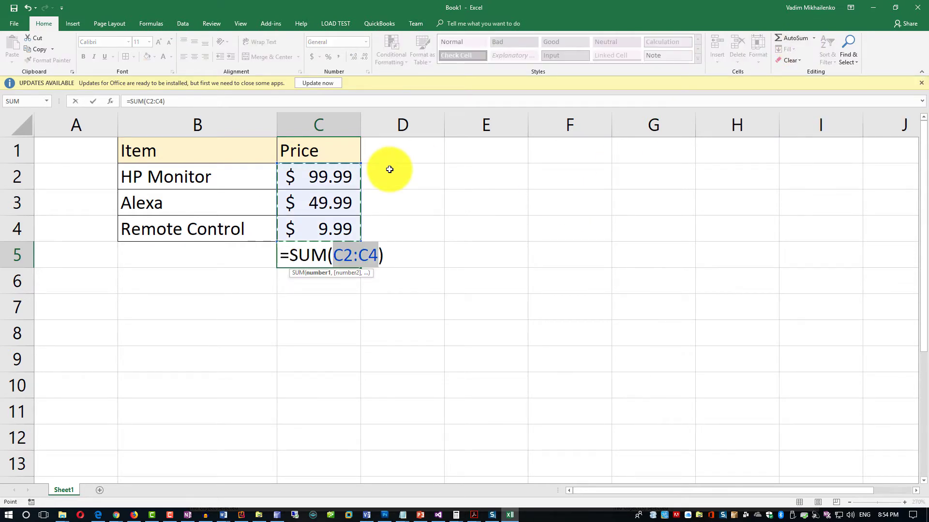
key(Return)
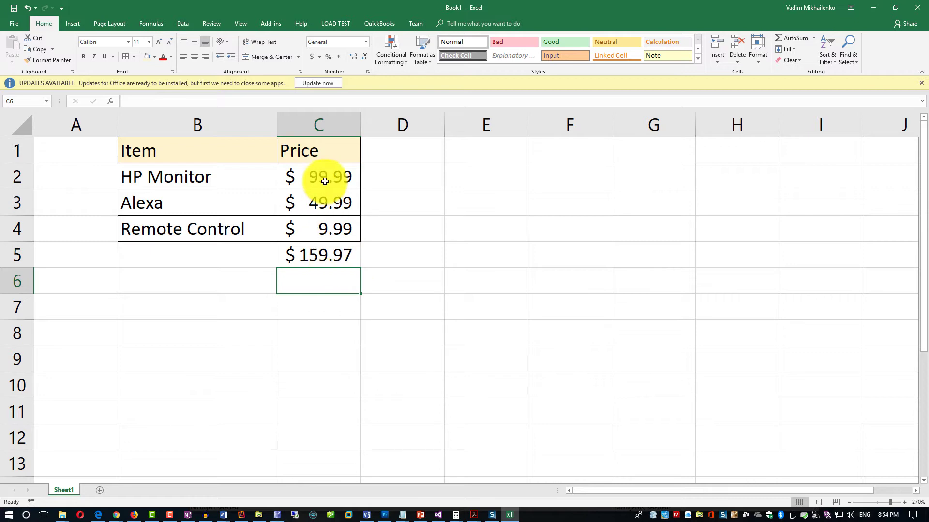
click(312, 264)
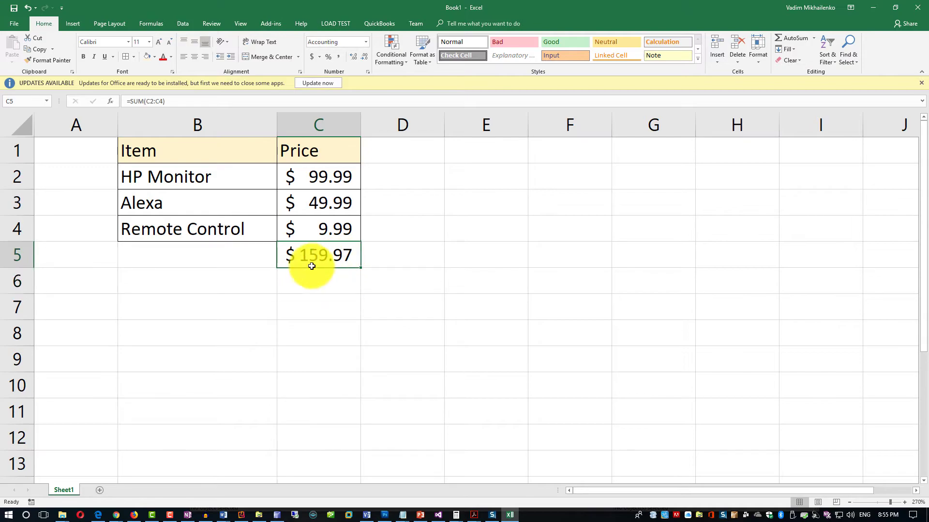
Open the print preview for the bordered price list with its $ 159.97 total and zoom into the page
click(14, 23)
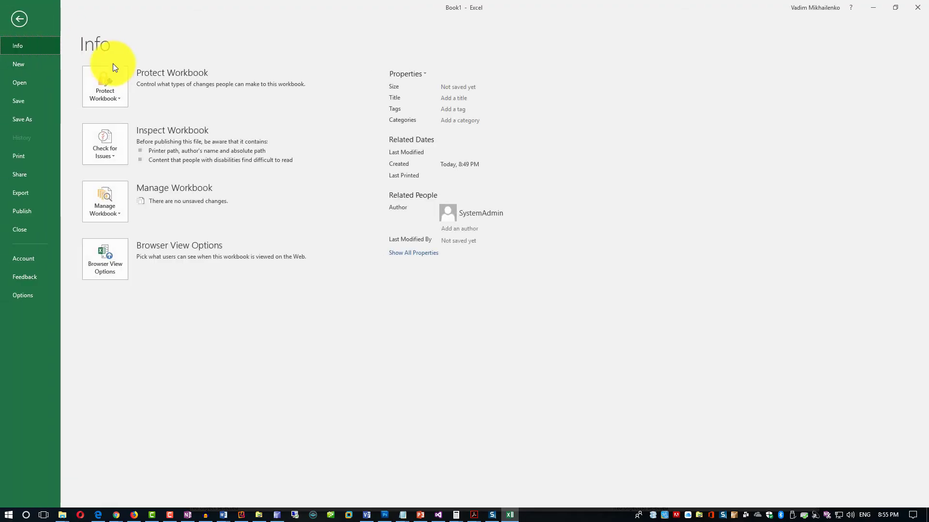
click(25, 157)
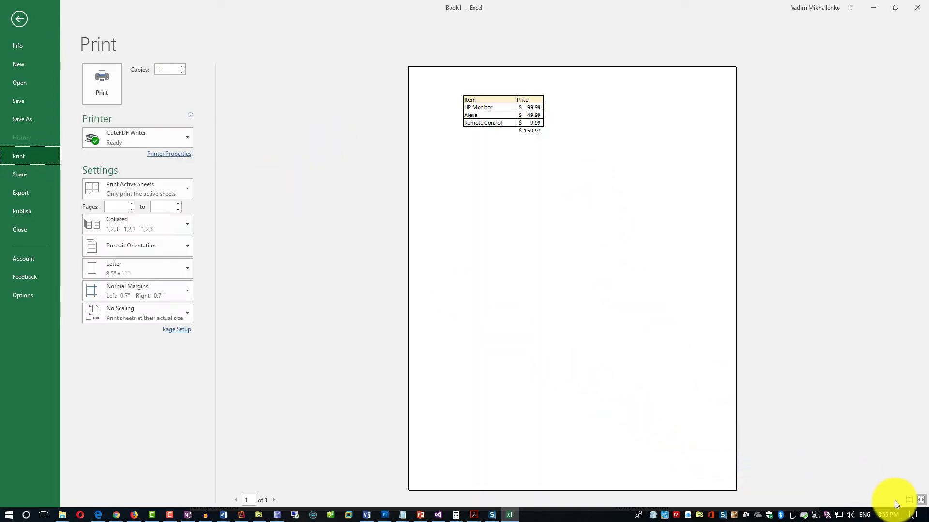
click(514, 127)
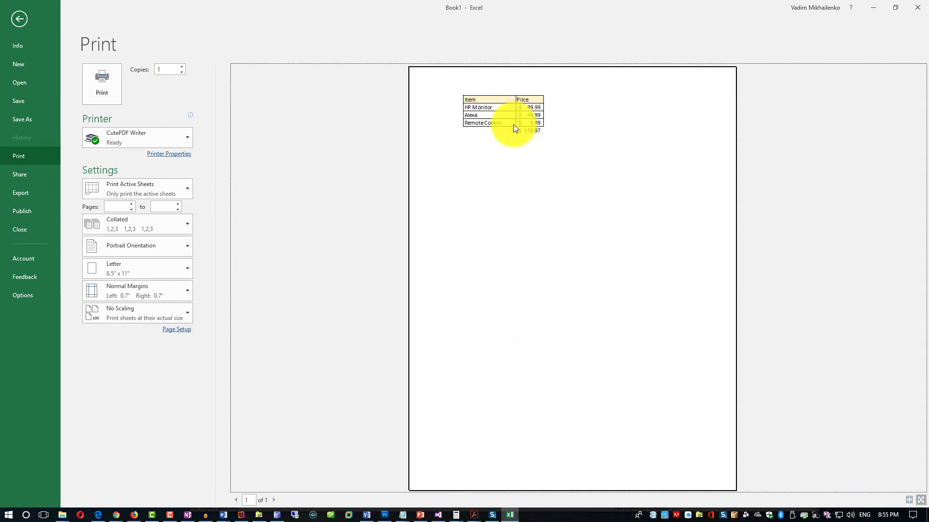
click(391, 69)
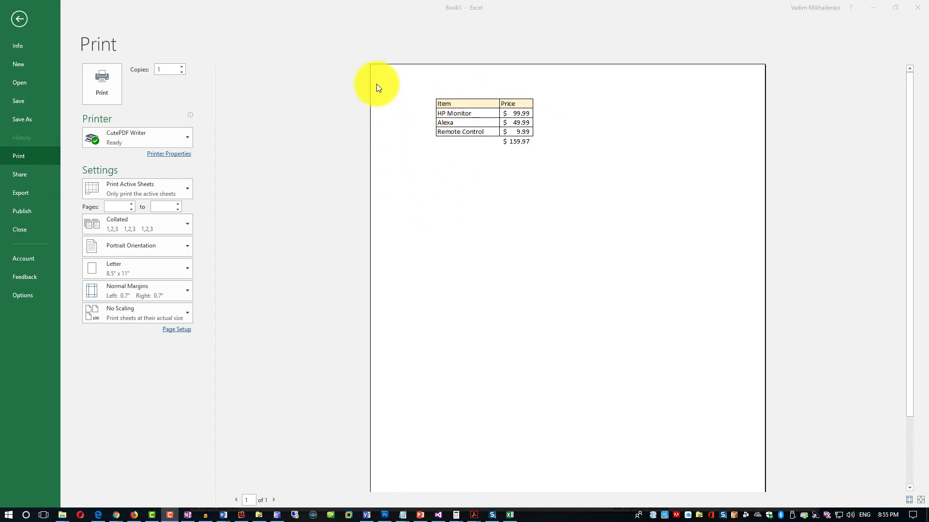
click(624, 88)
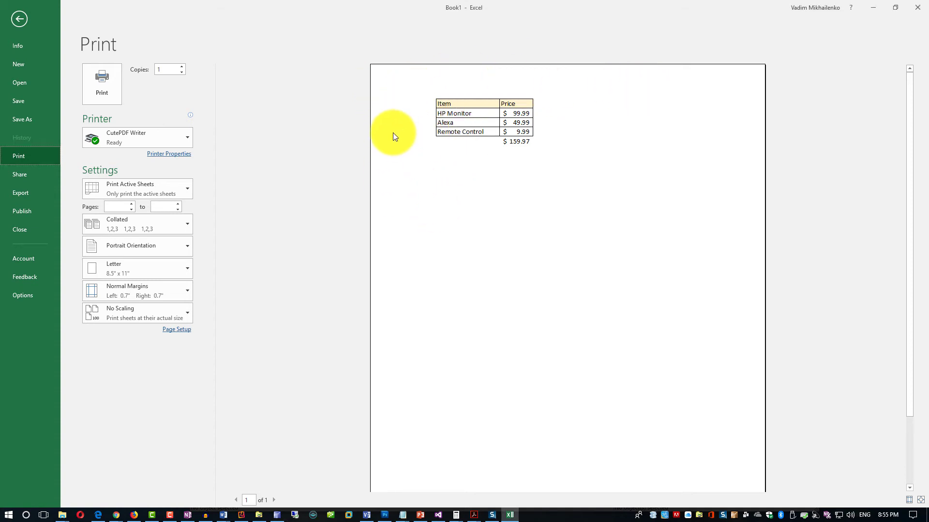